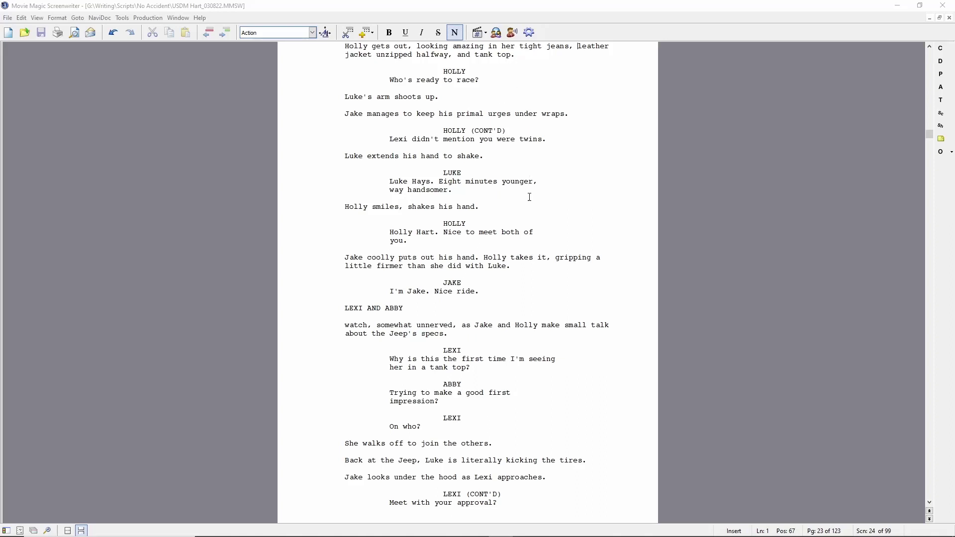
Page ahead to page 34 and search to Holly's ringing-phone scene.
{"action": "left_click", "coordinate": [604, 268]}
{"action": "key", "text": "Page_Down"}
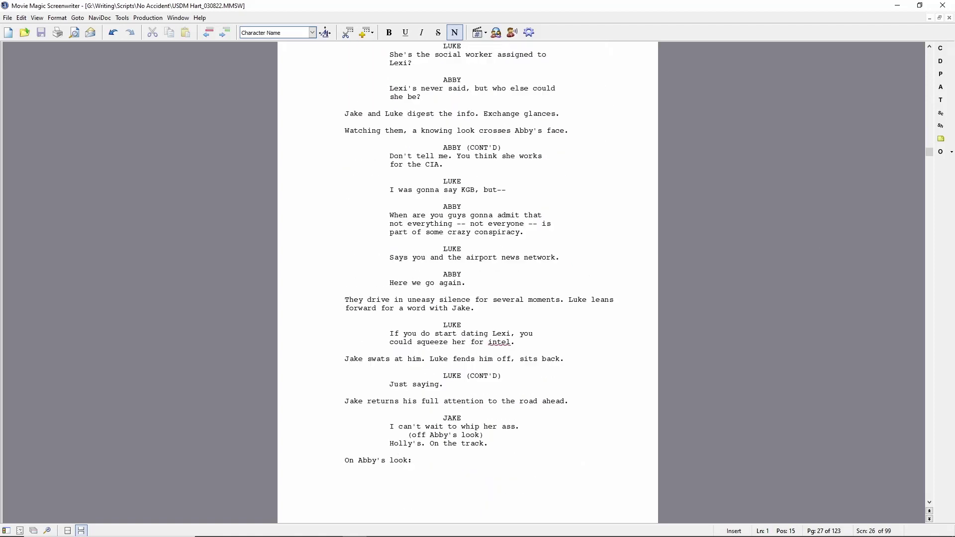
{"action": "key", "text": "Page_Down"}
{"action": "key", "text": "Page_Down"}
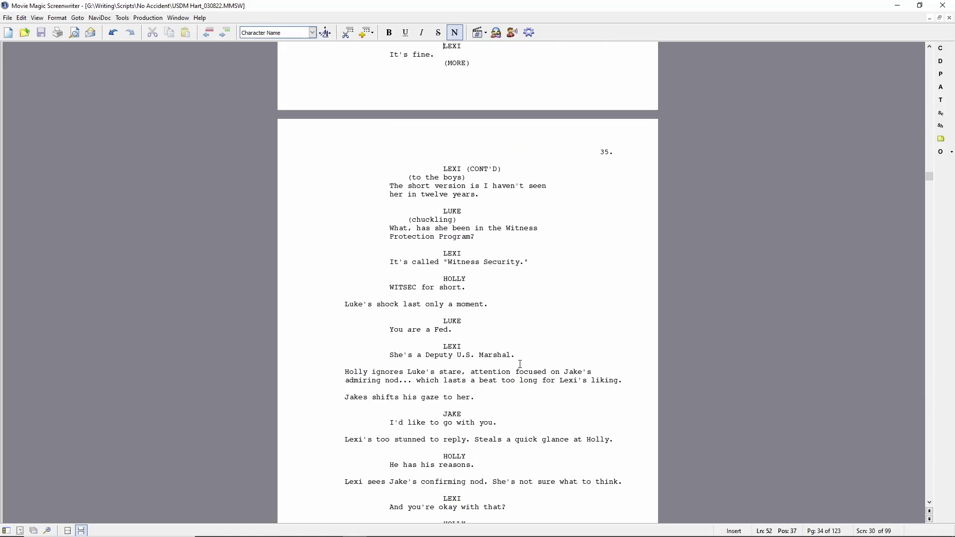
{"action": "scroll", "coordinate": [518, 363], "scroll_direction": "up", "scroll_amount": 4}
{"action": "scroll", "coordinate": [515, 224], "scroll_direction": "up", "scroll_amount": 3}
{"action": "scroll", "coordinate": [515, 187], "scroll_direction": "up", "scroll_amount": 3}
{"action": "scroll", "coordinate": [515, 147], "scroll_direction": "up", "scroll_amount": 5}
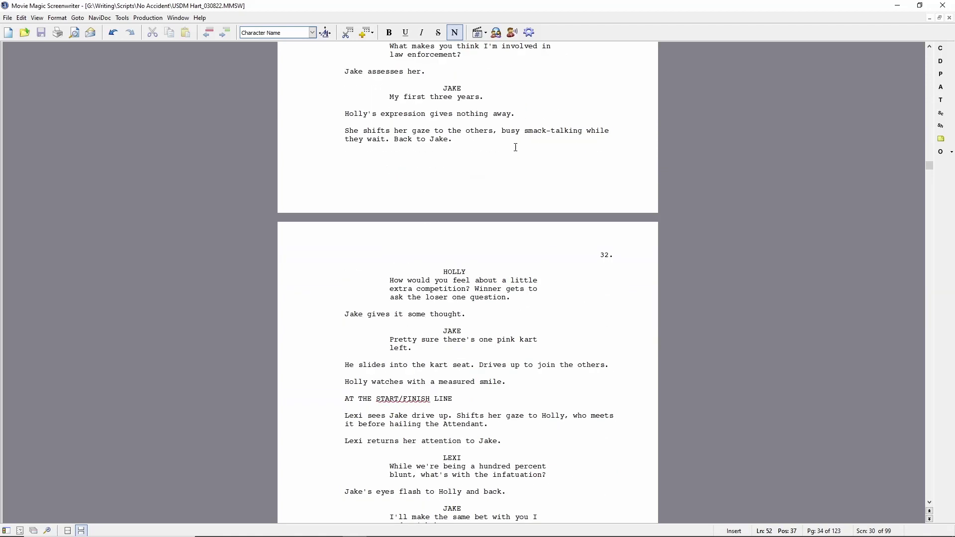
{"action": "scroll", "coordinate": [515, 146], "scroll_direction": "up", "scroll_amount": 3}
{"action": "key", "text": "ctrl+f"}
{"action": "key", "text": "Return"}
{"action": "key", "text": "Return"}
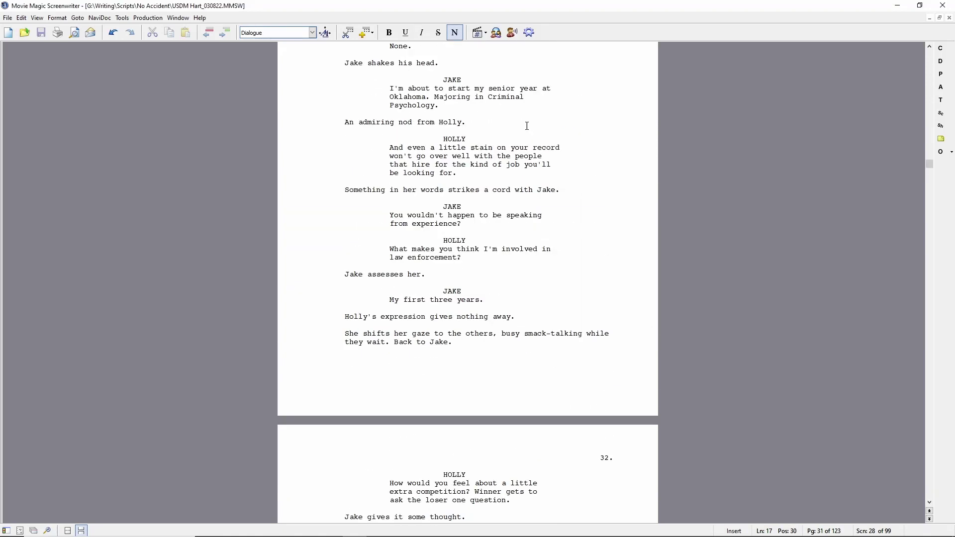
{"action": "key", "text": "ctrl+f"}
{"action": "key", "text": "Return"}
{"action": "key", "text": "Return"}
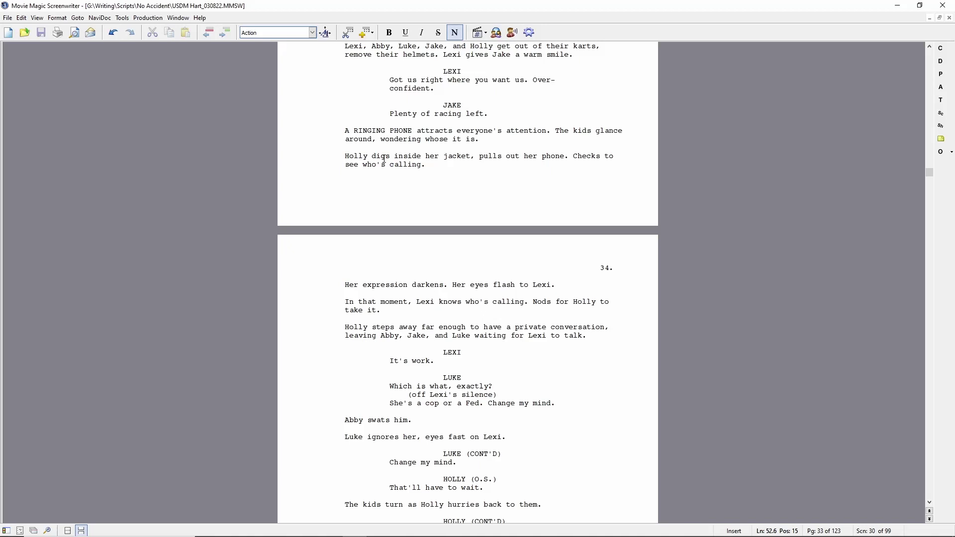
{"action": "type", "text": "pulls out her"}
Delete the jacket-digging wording so the line reads 'Holly pulls out her phone.'.
{"action": "key", "text": "ctrl+shift+Right"}
{"action": "key", "text": "ctrl+shift+Right"}
{"action": "key", "text": "ctrl+shift+Right"}
{"action": "key", "text": "ctrl+shift+Right"}
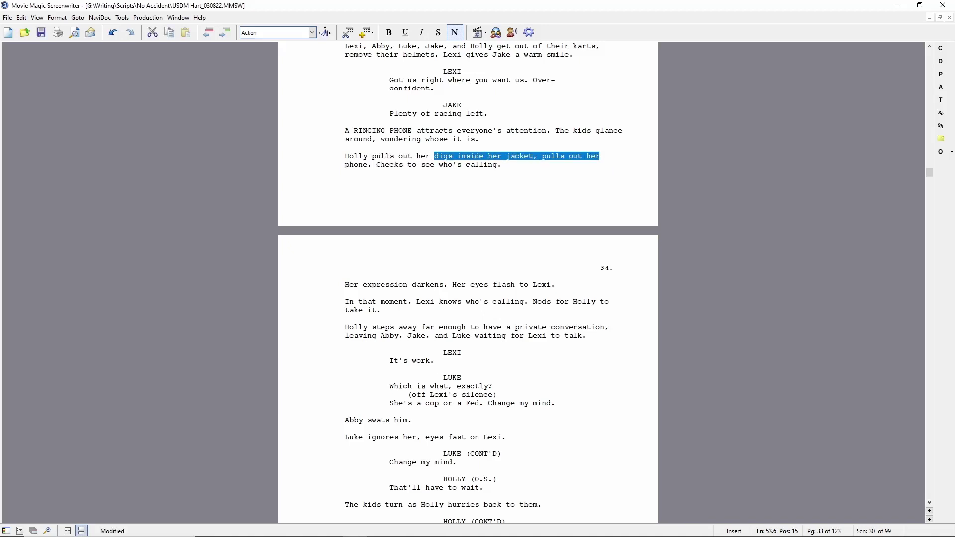
{"action": "key", "text": "Delete"}
{"action": "scroll", "coordinate": [468, 284], "scroll_direction": "down", "scroll_amount": 5}
{"action": "scroll", "coordinate": [468, 284], "scroll_direction": "down", "scroll_amount": 3}
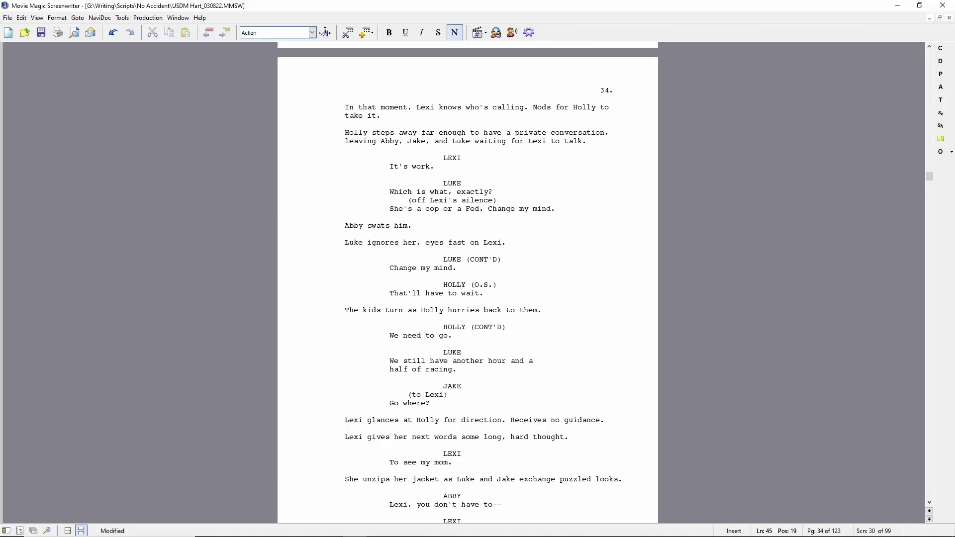
{"action": "key", "text": "Down"}
{"action": "scroll", "coordinate": [468, 284], "scroll_direction": "down", "scroll_amount": 6}
{"action": "scroll", "coordinate": [467, 283], "scroll_direction": "down", "scroll_amount": 4}
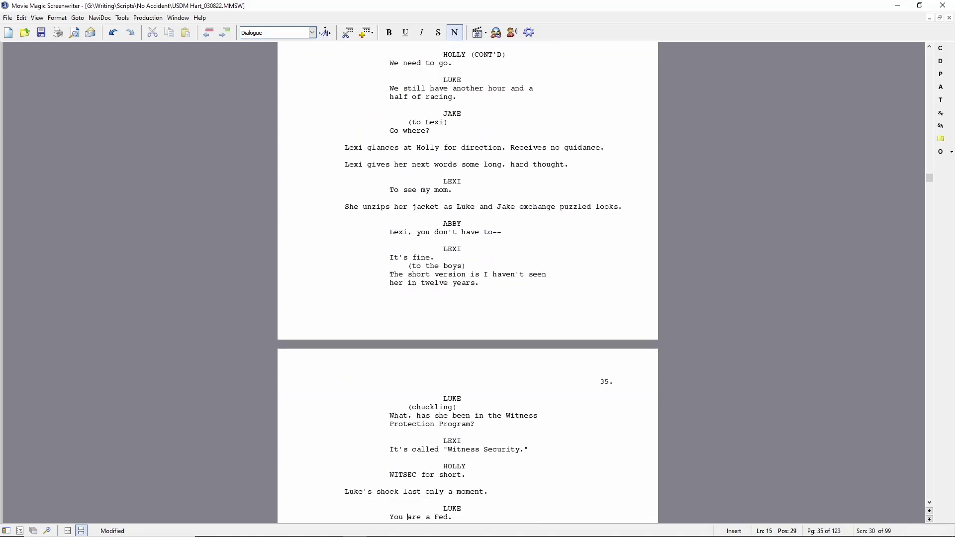
{"action": "scroll", "coordinate": [468, 283], "scroll_direction": "down", "scroll_amount": 3}
Add an action line after 'You are a Fed.' where Holly reveals her holstered Glock.
{"action": "key", "text": "Down"}
{"action": "key", "text": "Return"}
{"action": "type", "text": "Hollyun"}
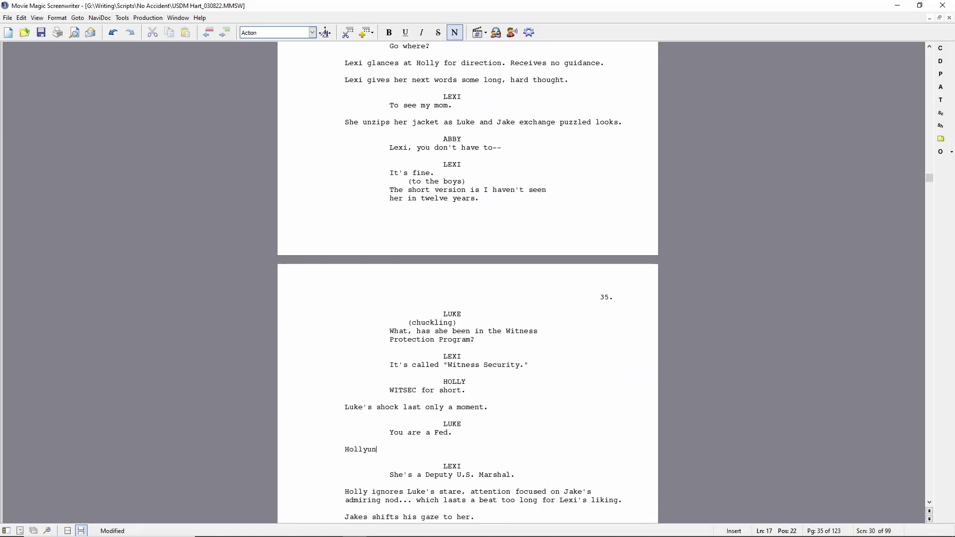
{"action": "type", "text": "zips her jacket far enough "}
{"action": "type", "text": "for all to see her"}
{"action": "key", "text": "alt+Tab"}
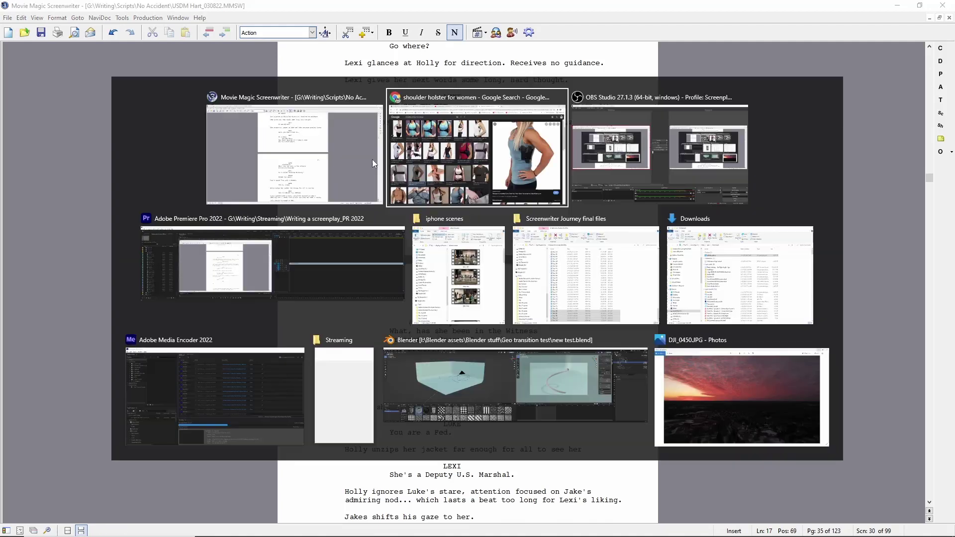
{"action": "key", "text": "alt+Tab"}
{"action": "type", "text": "Glock tucked "}
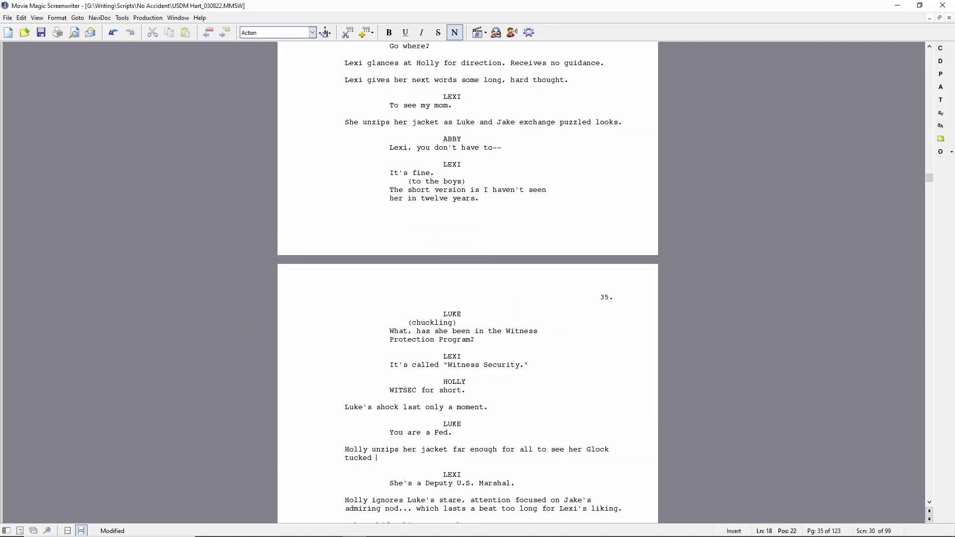
{"action": "type", "text": "into a hosterl"}
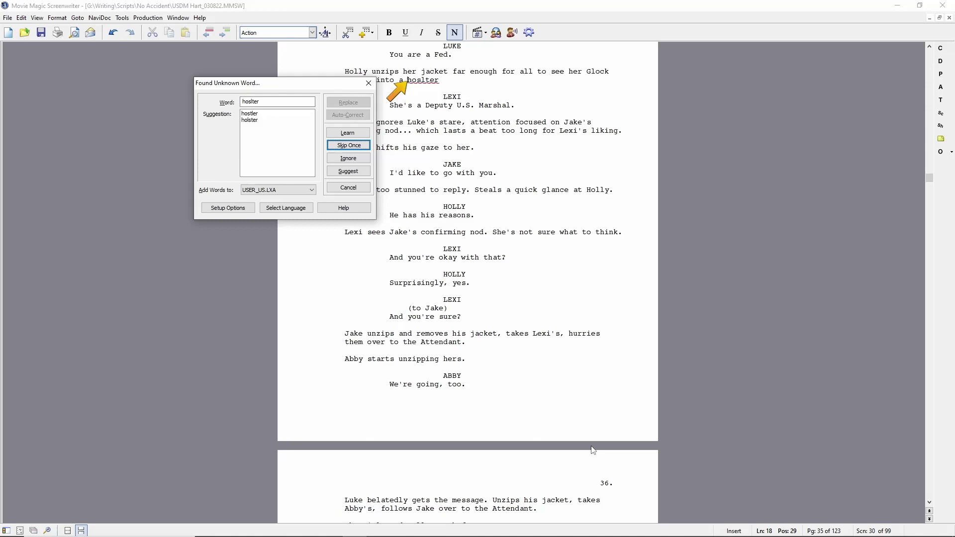
{"action": "key", "text": "Escape"}
{"action": "type", "text": "sewn into"}
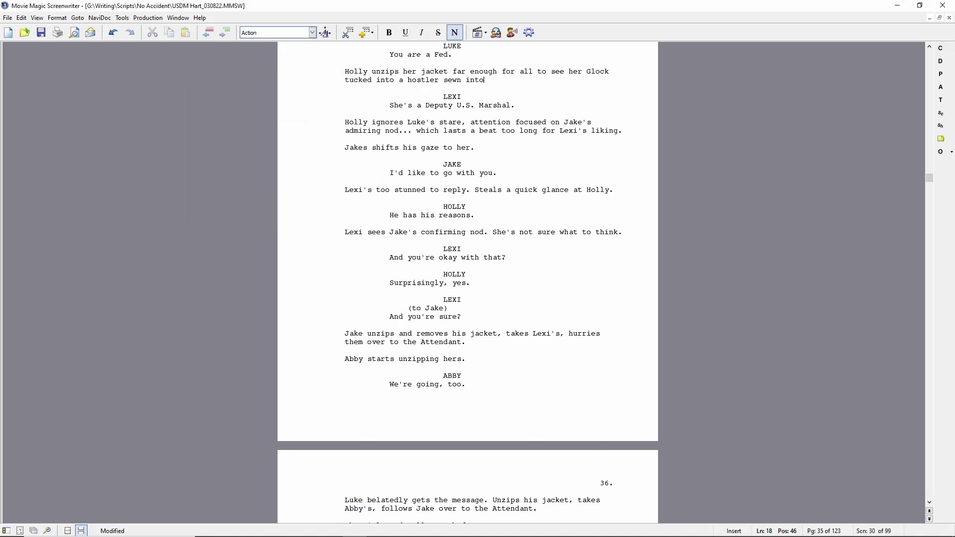
{"action": "type", "text": " the left side of her tank top"}
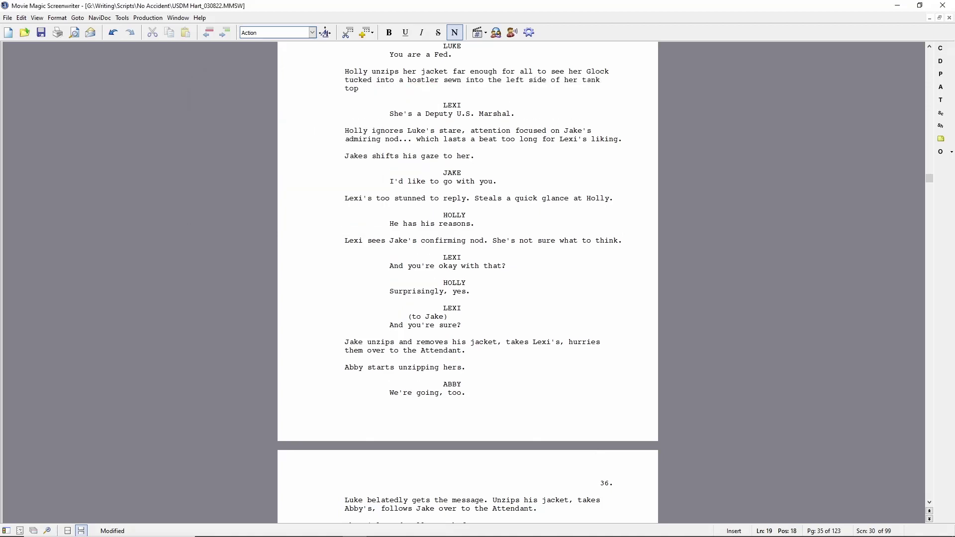
Remove 'far enough' and write 'An admiring nod from the boys, their eyes fixed on the Glock.'.
{"action": "key", "text": "ctrl+shift+Left"}
{"action": "key", "text": "ctrl+shift+Left"}
{"action": "key", "text": "Delete"}
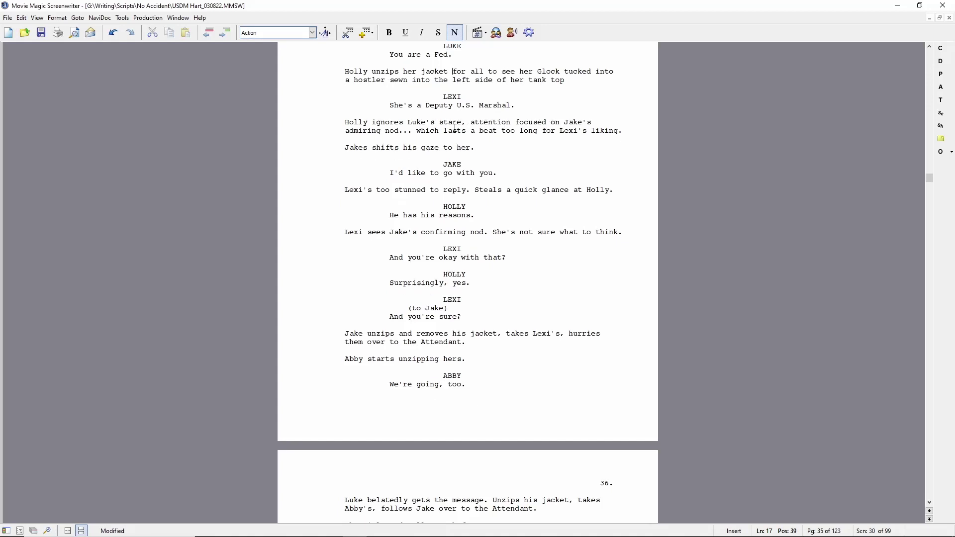
{"action": "left_click", "coordinate": [344, 123]}
{"action": "type", "text": "Jake's admiring nod c"}
{"action": "type", "text": "an't hide the "}
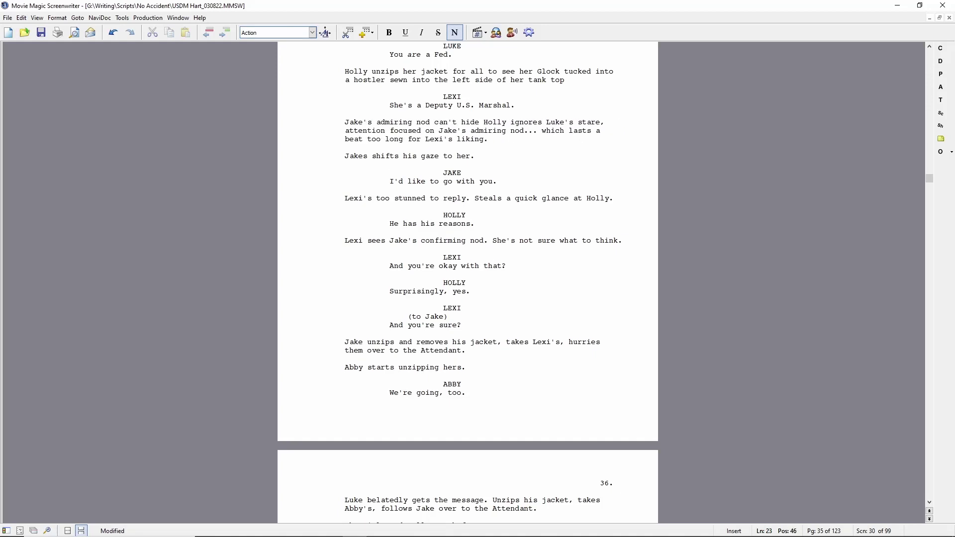
{"action": "type", "text": "fact that his eyes"}
{"action": "key", "text": "Home"}
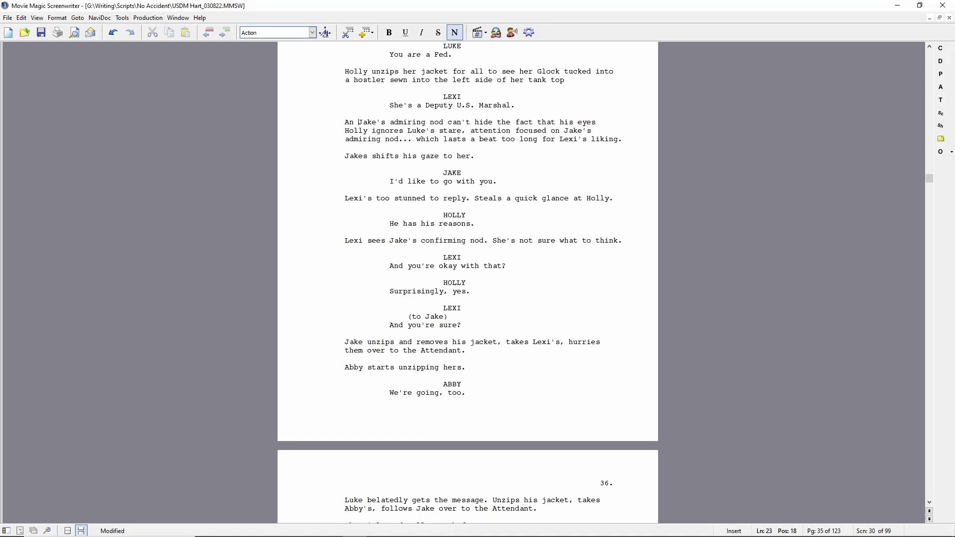
{"action": "type", "text": "An admiring nod from the boys, "}
{"action": "type", "text": "their eyes "}
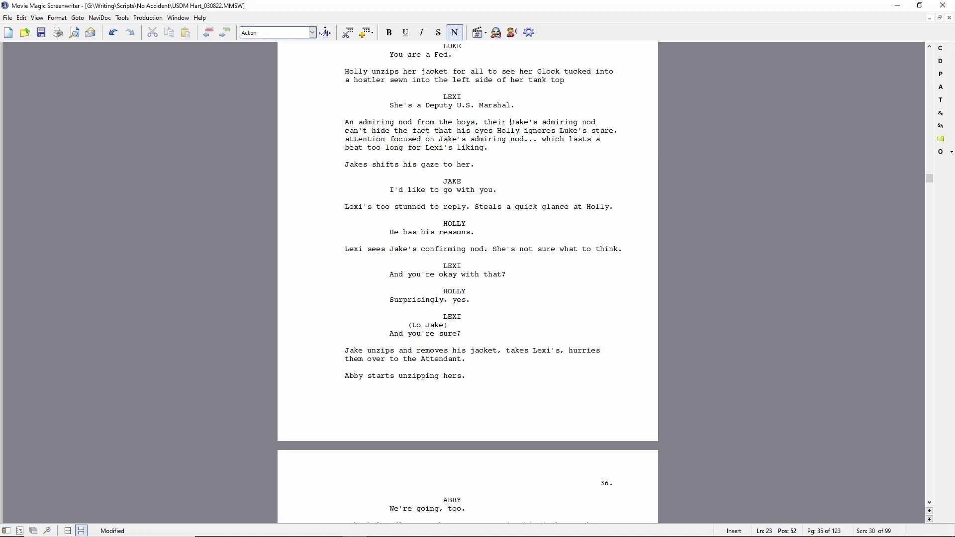
{"action": "type", "text": "fixed on the Glock."}
Delete the leftover old paragraph and change 'her.' to 'Holly.' in Jake's line.
{"action": "key", "text": "shift+Down"}
{"action": "key", "text": "shift+Down"}
{"action": "key", "text": "shift+End"}
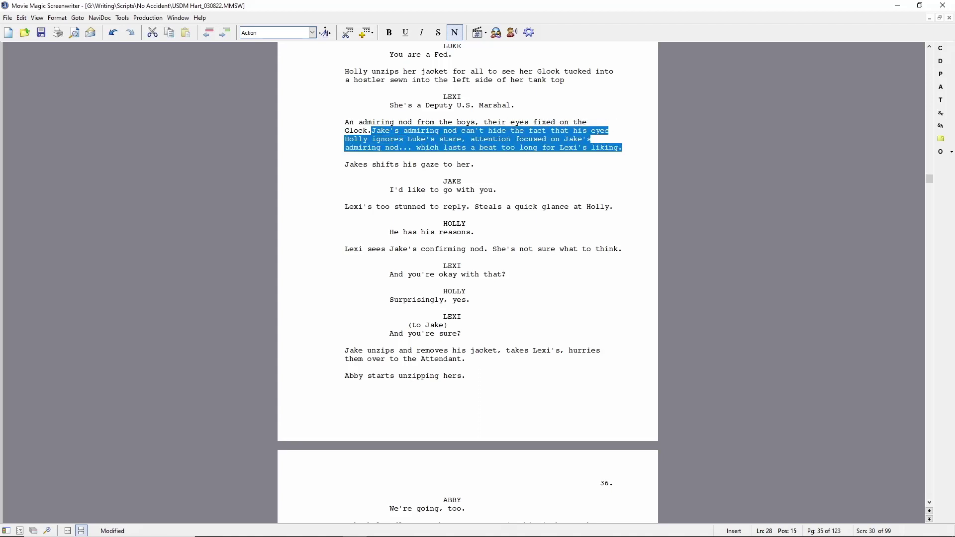
{"action": "key", "text": "Delete"}
{"action": "key", "text": "BackSpace"}
{"action": "key", "text": "BackSpace"}
{"action": "key", "text": "BackSpace"}
{"action": "type", "text": "Holly."}
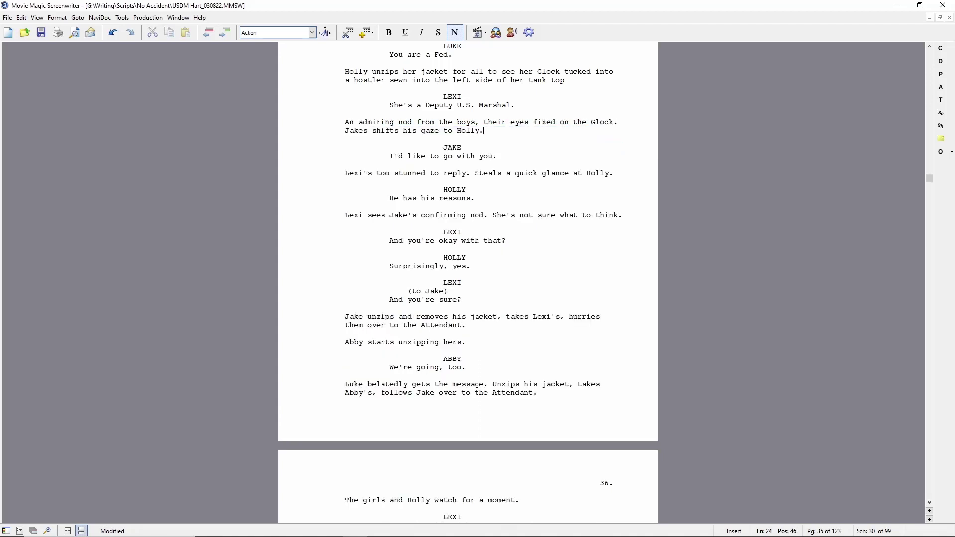
{"action": "scroll", "coordinate": [478, 267], "scroll_direction": "down", "scroll_amount": 5}
{"action": "scroll", "coordinate": [479, 268], "scroll_direction": "down", "scroll_amount": 5}
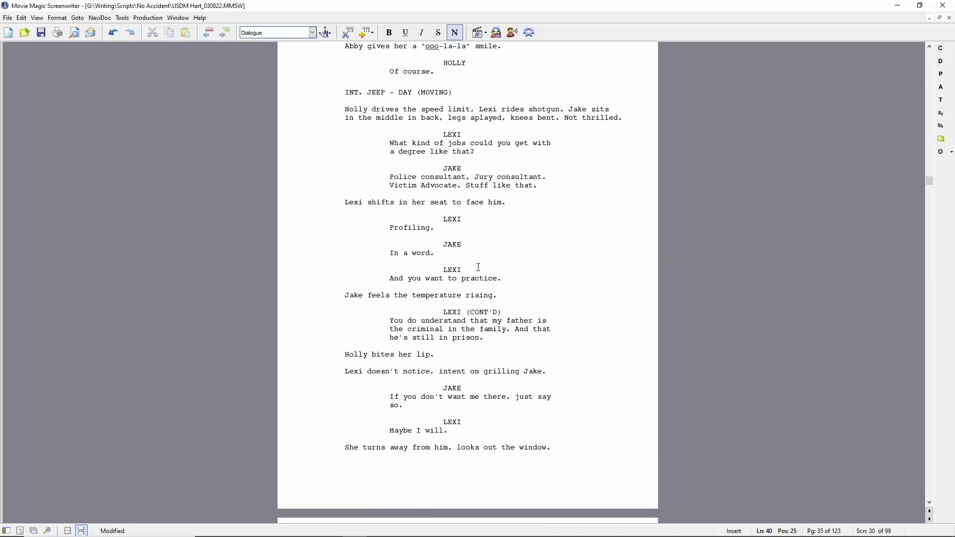
{"action": "scroll", "coordinate": [478, 267], "scroll_direction": "down", "scroll_amount": 5}
{"action": "scroll", "coordinate": [523, 331], "scroll_direction": "down", "scroll_amount": 5}
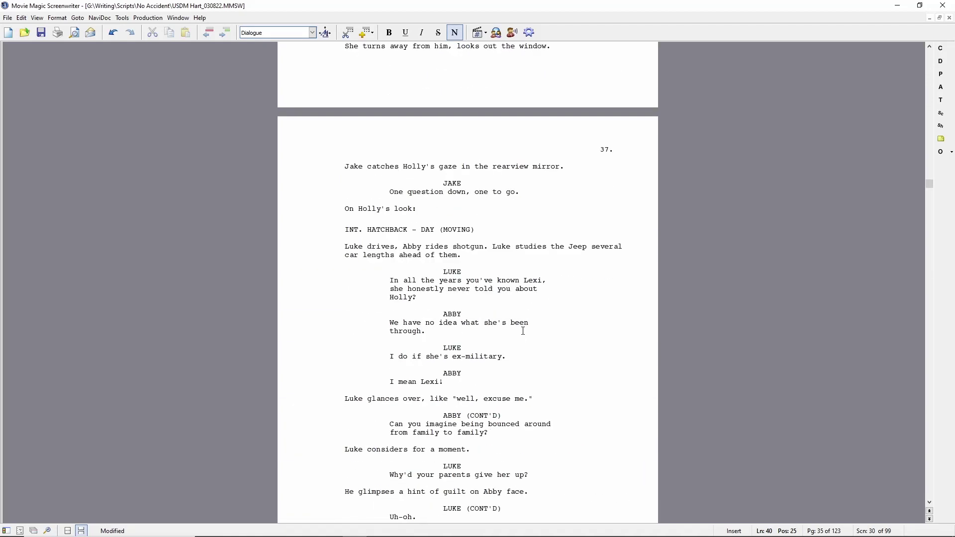
{"action": "scroll", "coordinate": [519, 351], "scroll_direction": "down", "scroll_amount": 3}
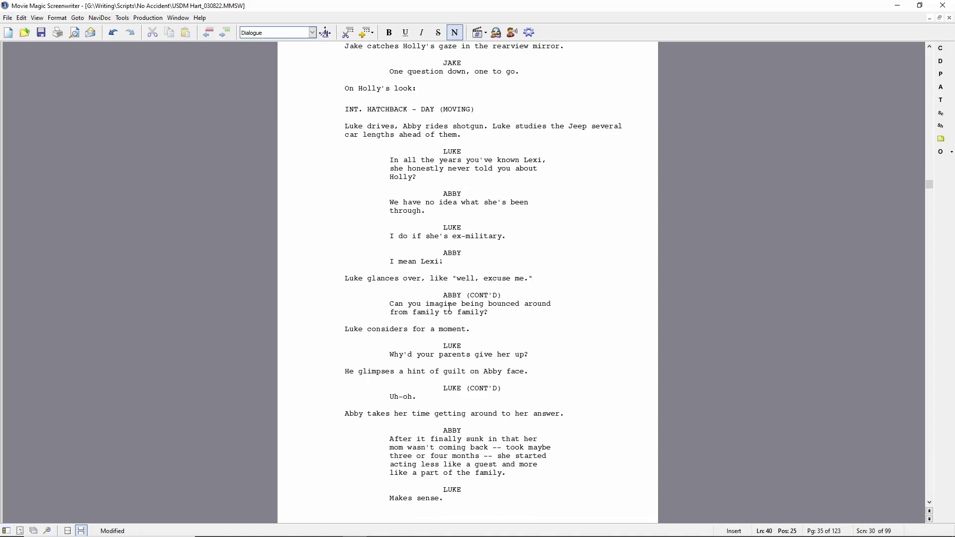
{"action": "scroll", "coordinate": [441, 299], "scroll_direction": "down", "scroll_amount": 5}
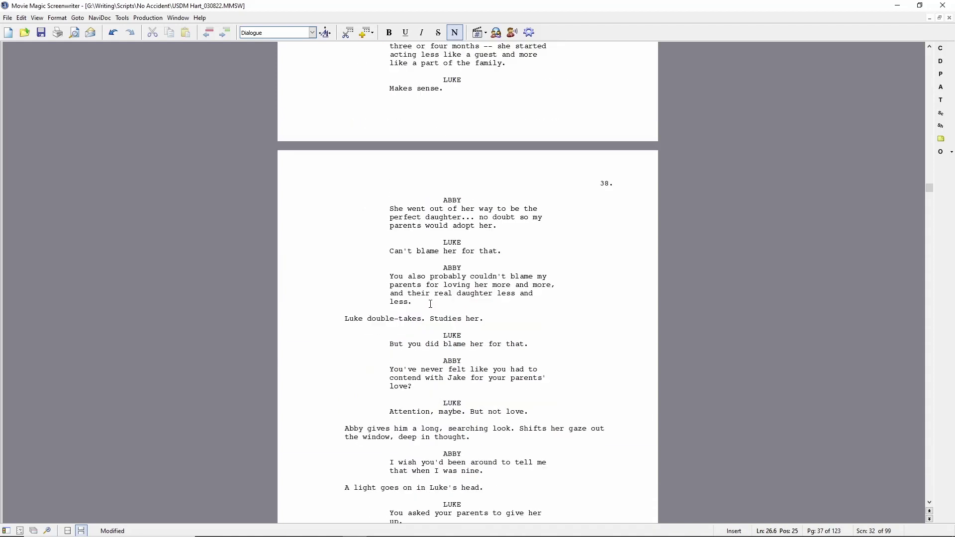
{"action": "scroll", "coordinate": [432, 302], "scroll_direction": "down", "scroll_amount": 5}
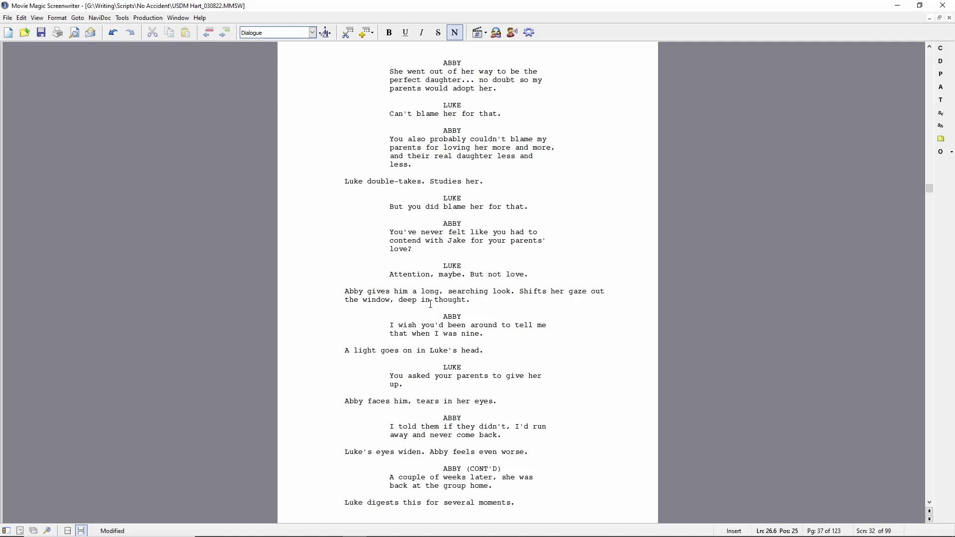
Save the script with Ctrl+S after reviewing pages 35–37.
{"action": "key", "text": "ctrl+s"}
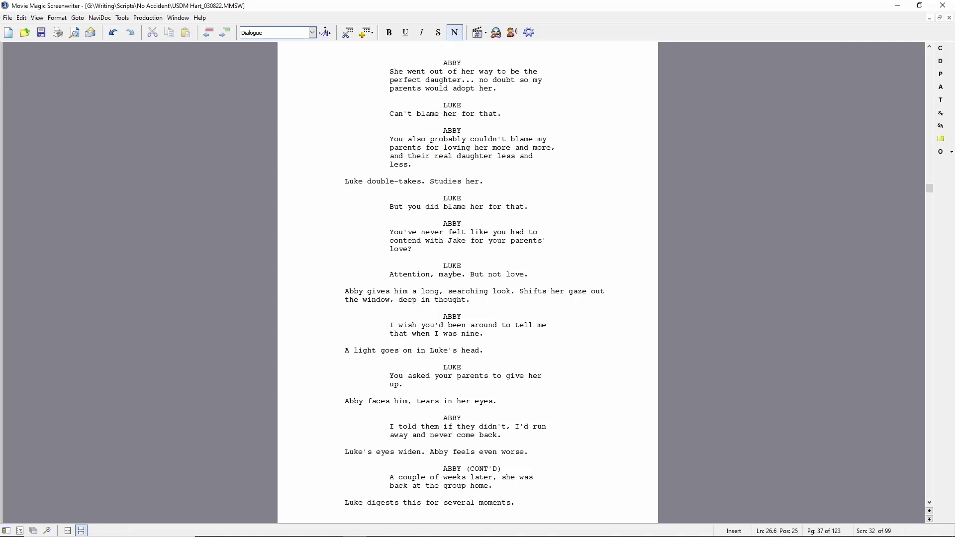